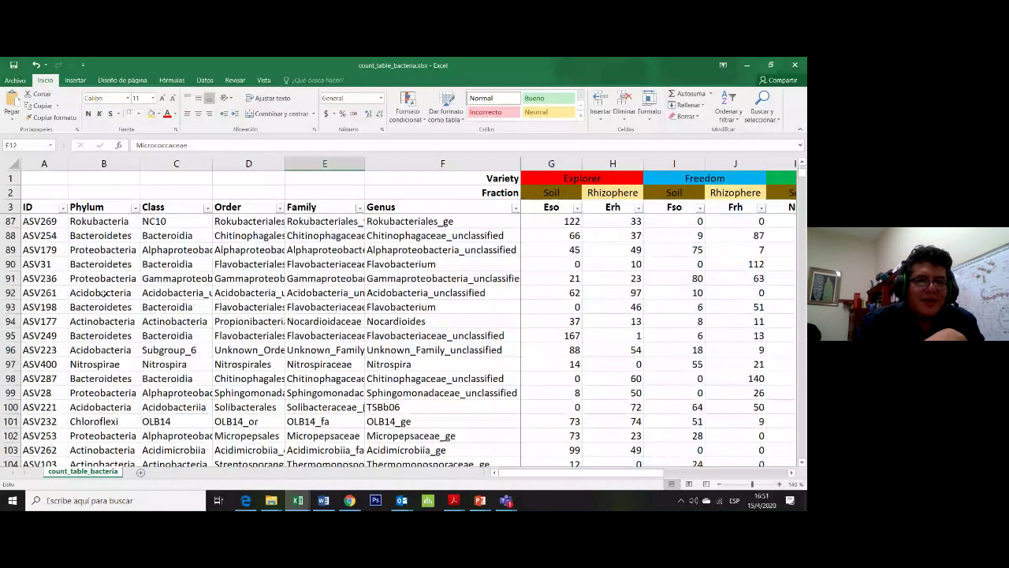
Step: Look through the bacteria count table down to its last ASV row and return to the first records
{"action": "scroll", "coordinate": [103, 293], "scroll_direction": "up", "scroll_amount": 20}
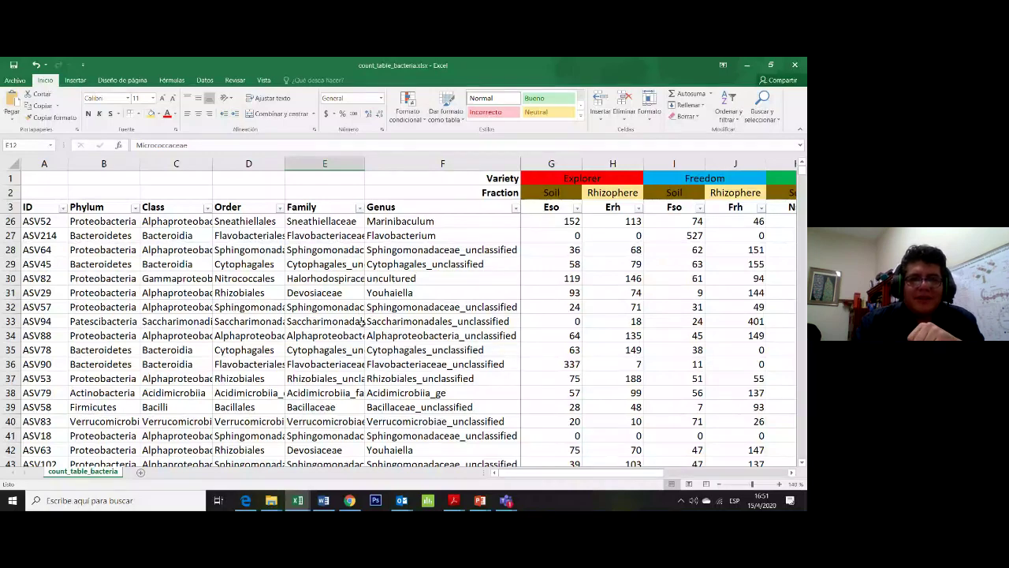
{"action": "scroll", "coordinate": [362, 321], "scroll_direction": "down", "scroll_amount": 4}
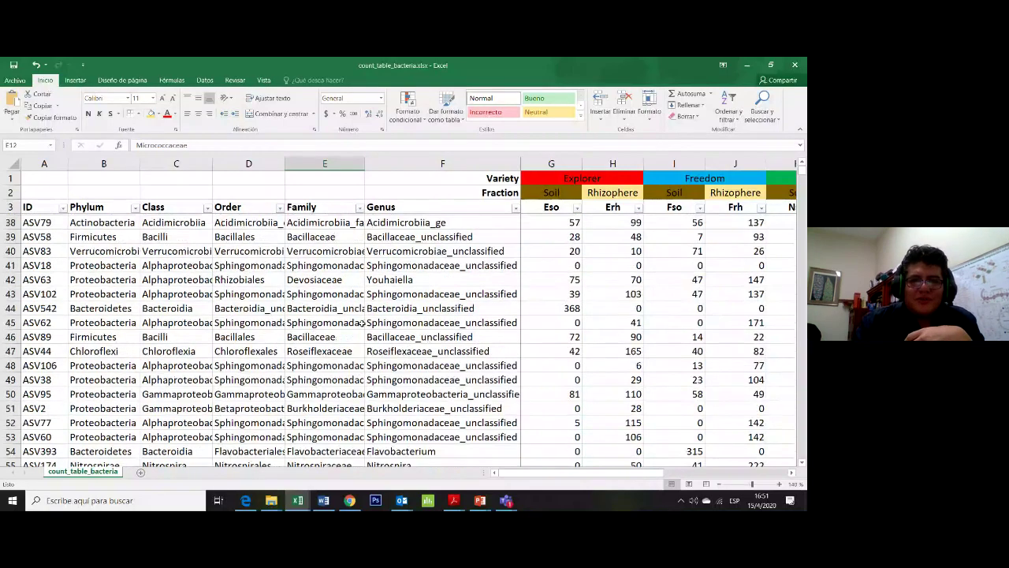
{"action": "scroll", "coordinate": [362, 323], "scroll_direction": "down", "scroll_amount": 20}
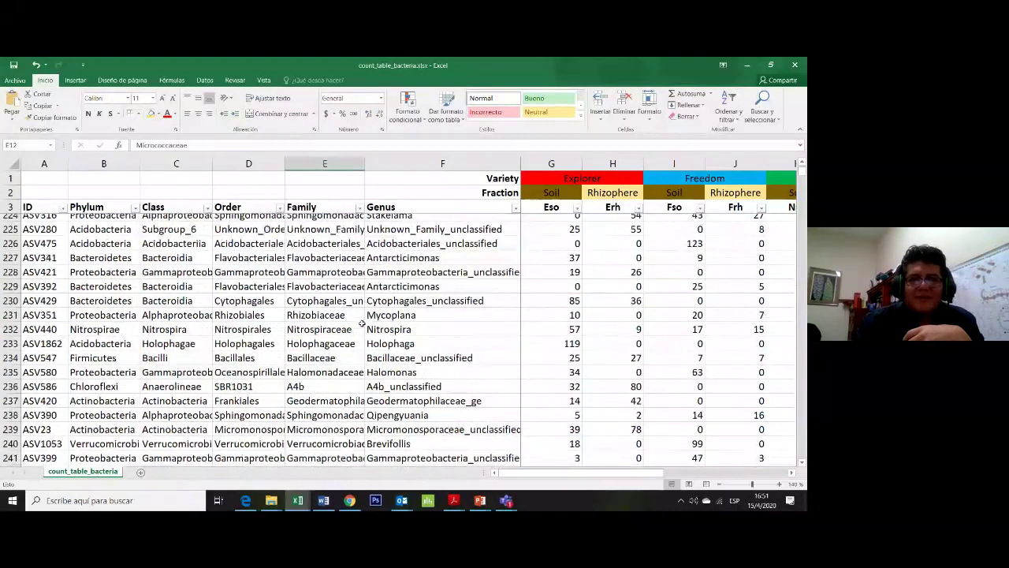
{"action": "scroll", "coordinate": [362, 323], "scroll_direction": "down", "scroll_amount": 20}
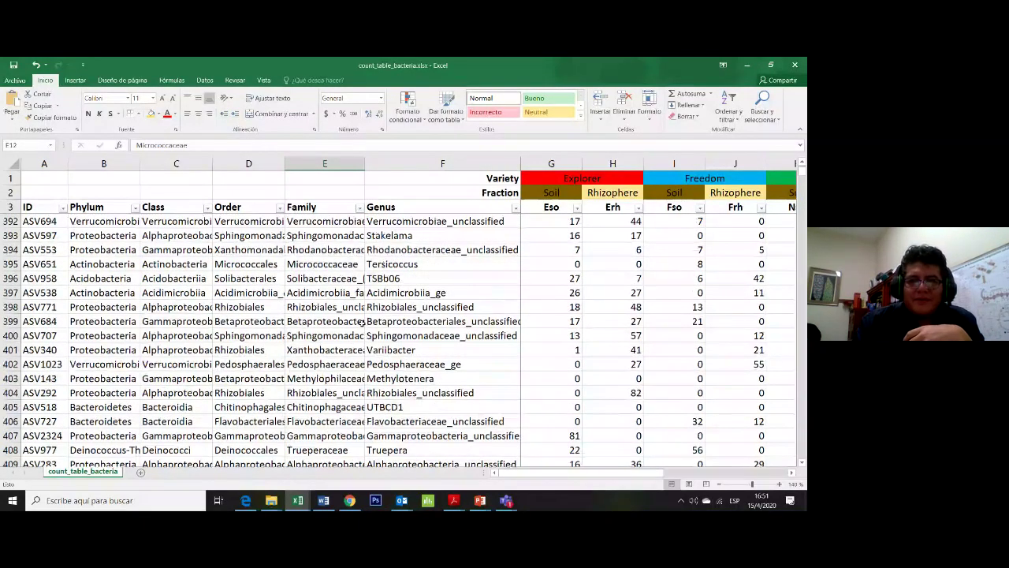
{"action": "scroll", "coordinate": [362, 322], "scroll_direction": "down", "scroll_amount": 19}
{"action": "left_click_drag", "start_coordinate": [801, 170], "coordinate": [794, 471]}
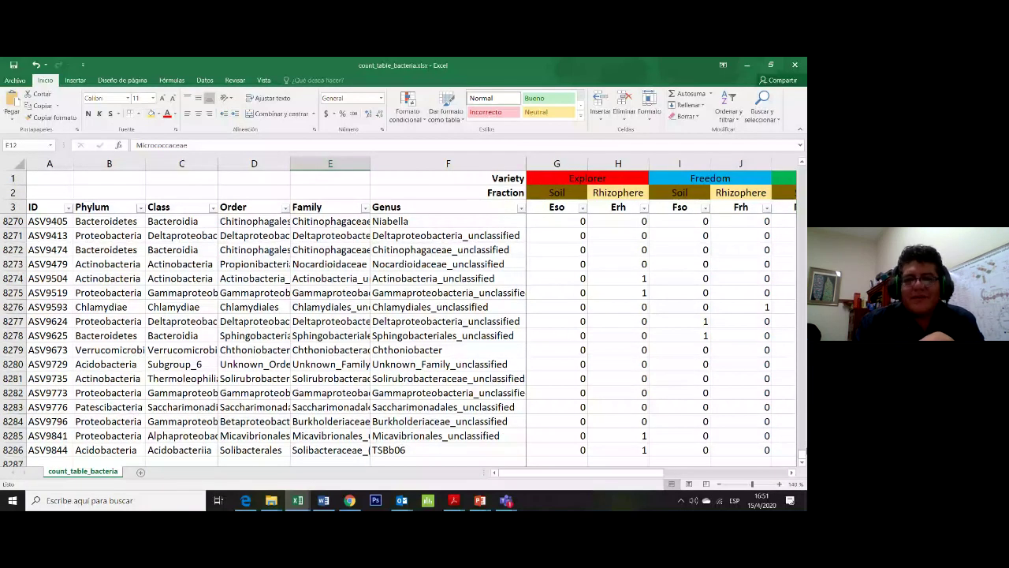
{"action": "left_click_drag", "start_coordinate": [801, 455], "coordinate": [802, 167]}
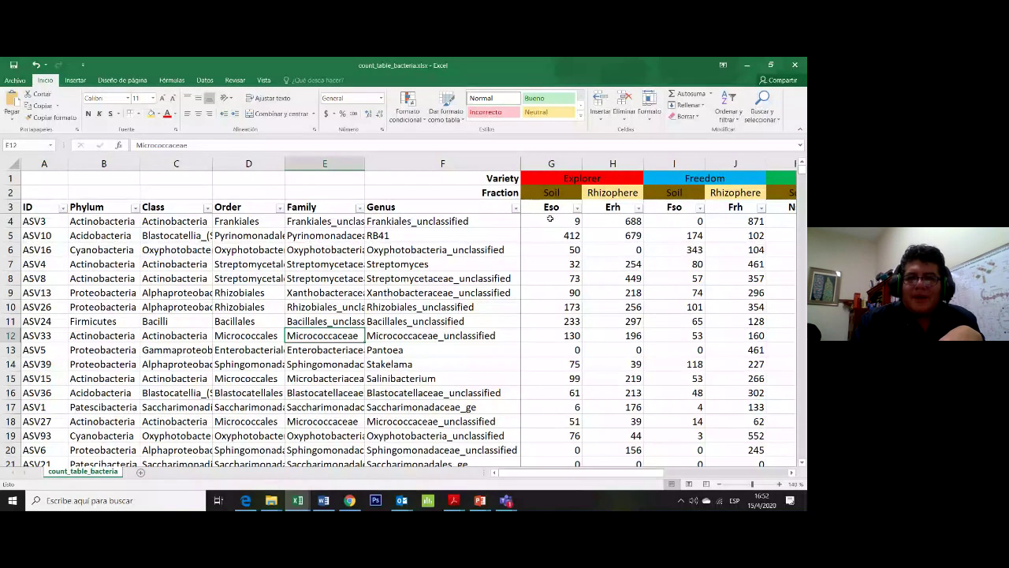
Step: Sort the bacteria table by the Explorer rhizosphere counts (Erh) from largest to smallest
{"action": "scroll", "coordinate": [572, 221], "scroll_direction": "right", "scroll_amount": 1}
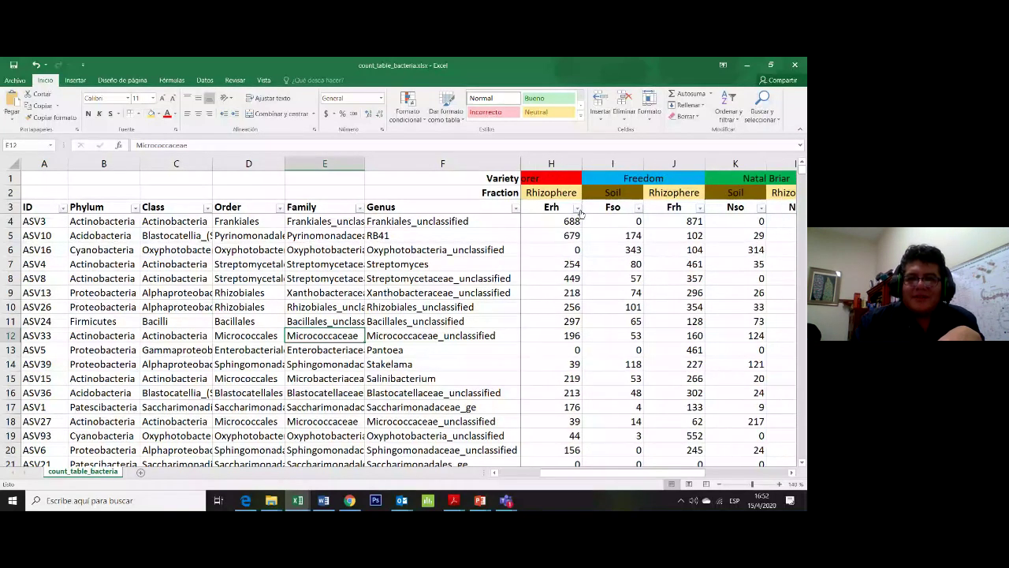
{"action": "left_click", "coordinate": [577, 208]}
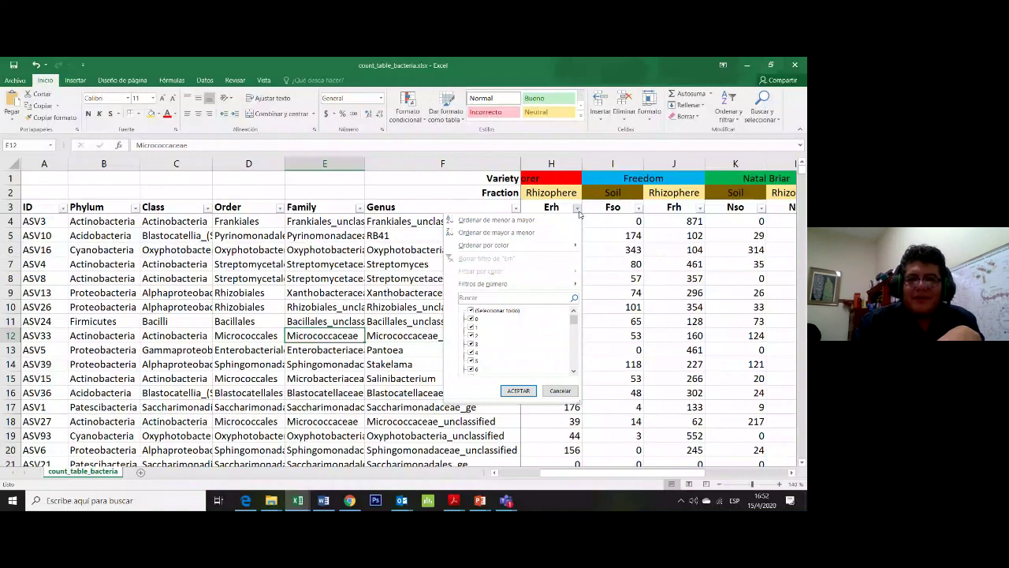
{"action": "left_click", "coordinate": [496, 233]}
Step: Sort the bacteria table by the Total column from largest to smallest
{"action": "scroll", "coordinate": [578, 278], "scroll_direction": "right", "scroll_amount": 1}
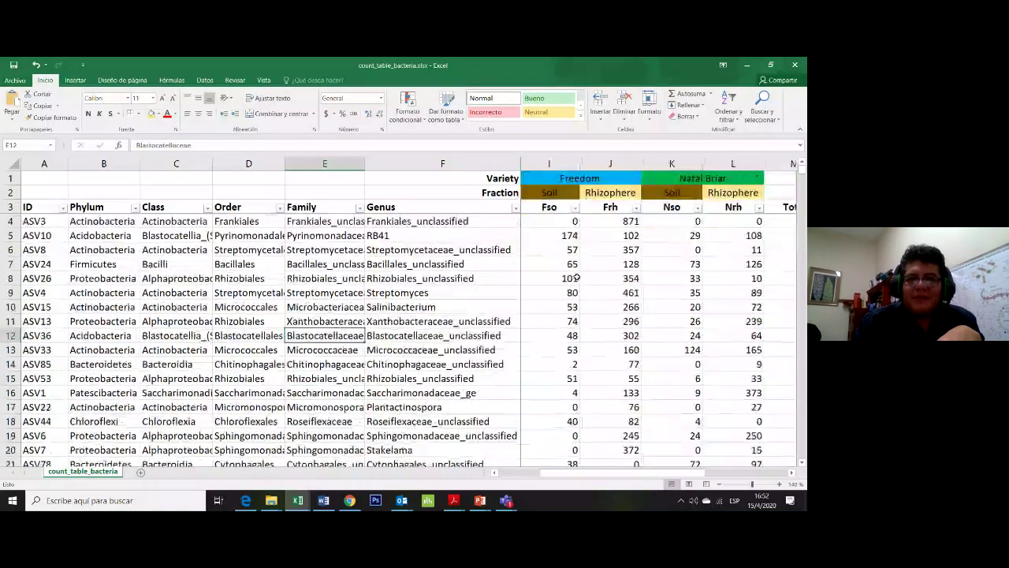
{"action": "scroll", "coordinate": [577, 278], "scroll_direction": "right", "scroll_amount": 1}
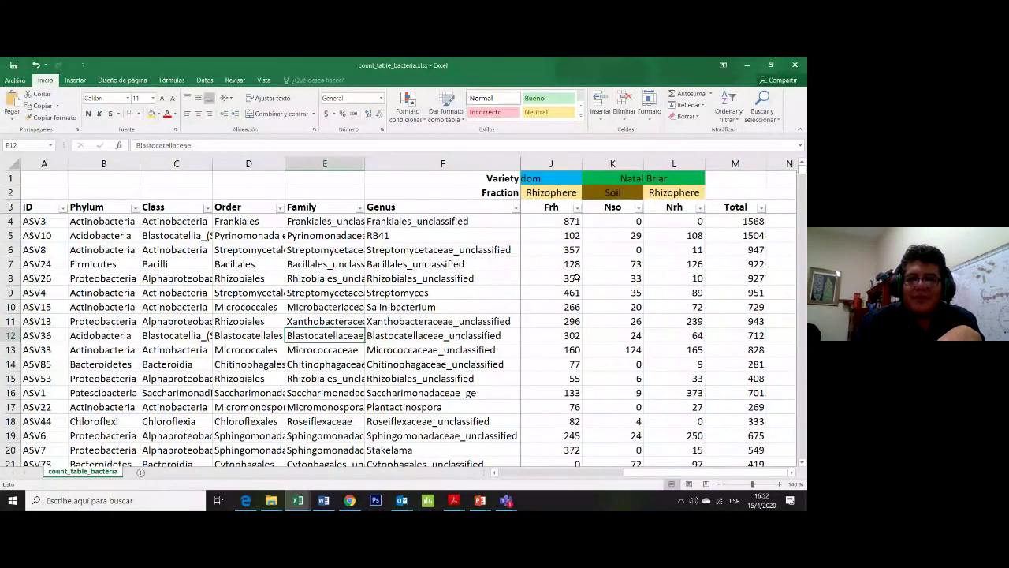
{"action": "left_click", "coordinate": [760, 207]}
{"action": "left_click", "coordinate": [738, 235]}
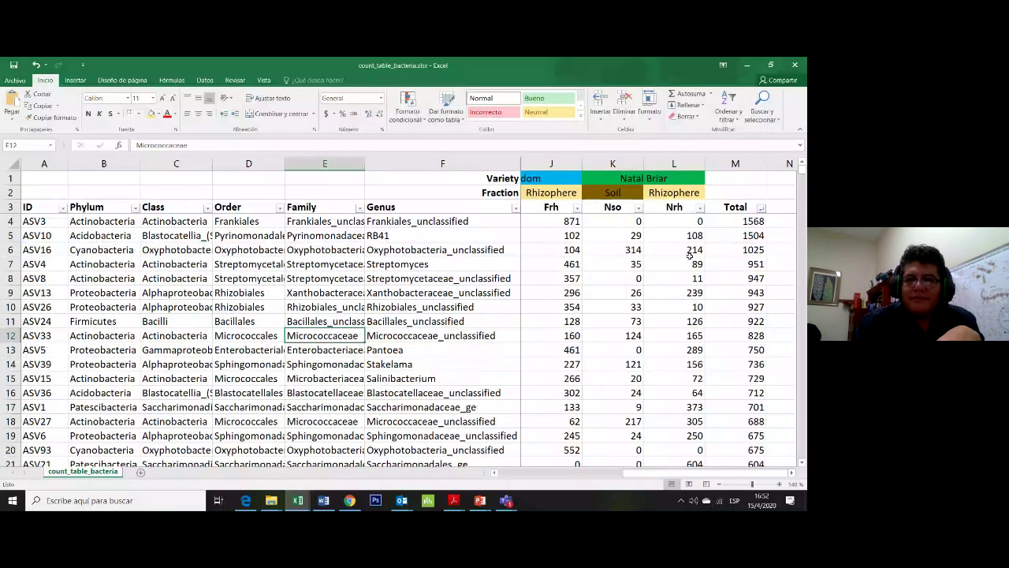
Step: Compare the soil and rhizosphere counts across Explorer, Freedom and Natal Briar, checking ASV3's Eso and Erh cells
{"action": "scroll", "coordinate": [689, 256], "scroll_direction": "left", "scroll_amount": 3}
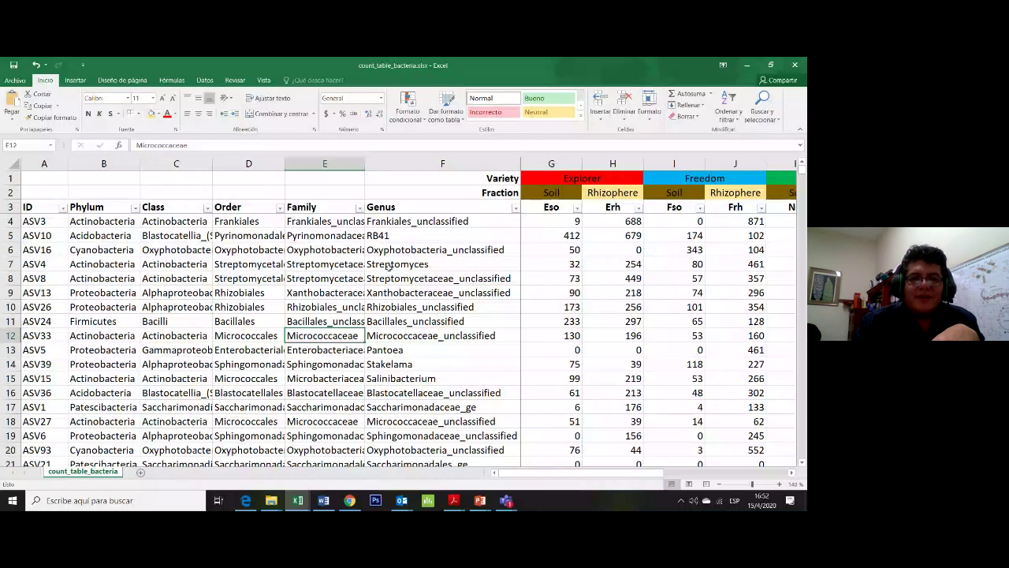
{"action": "scroll", "coordinate": [522, 277], "scroll_direction": "right", "scroll_amount": 4}
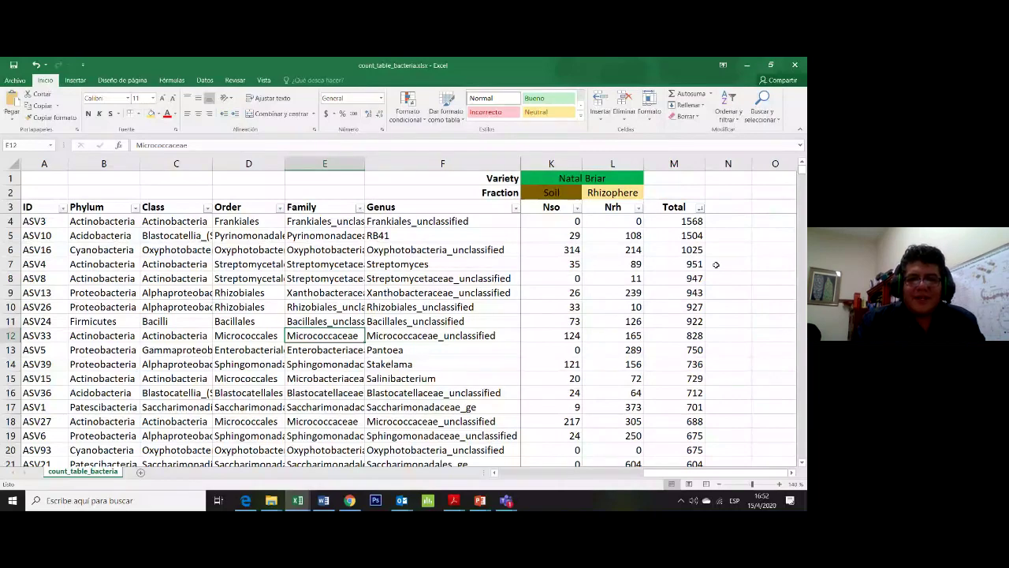
{"action": "scroll", "coordinate": [596, 280], "scroll_direction": "left", "scroll_amount": 4}
{"action": "scroll", "coordinate": [596, 280], "scroll_direction": "right", "scroll_amount": 5}
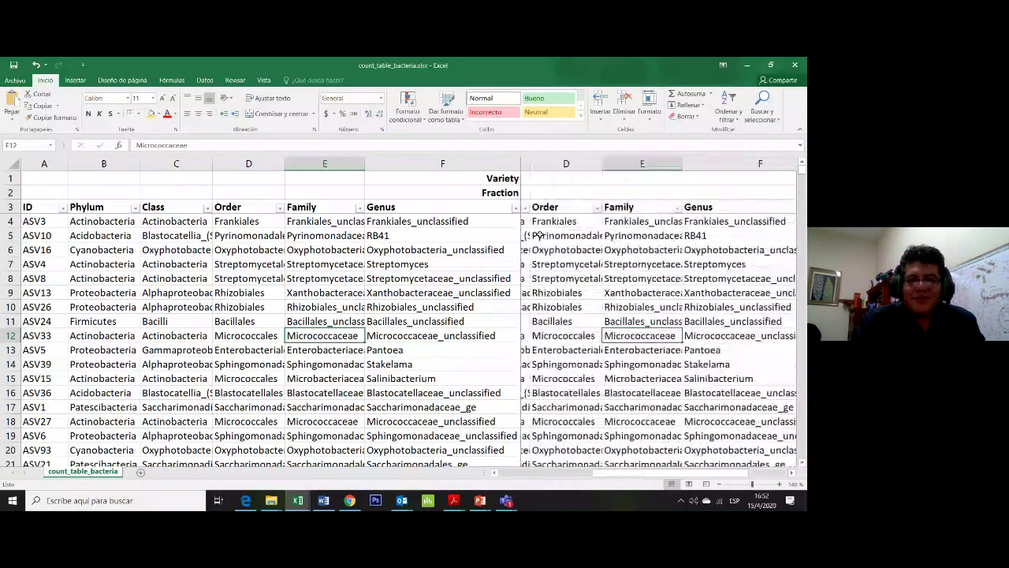
{"action": "scroll", "coordinate": [601, 287], "scroll_direction": "right", "scroll_amount": 3}
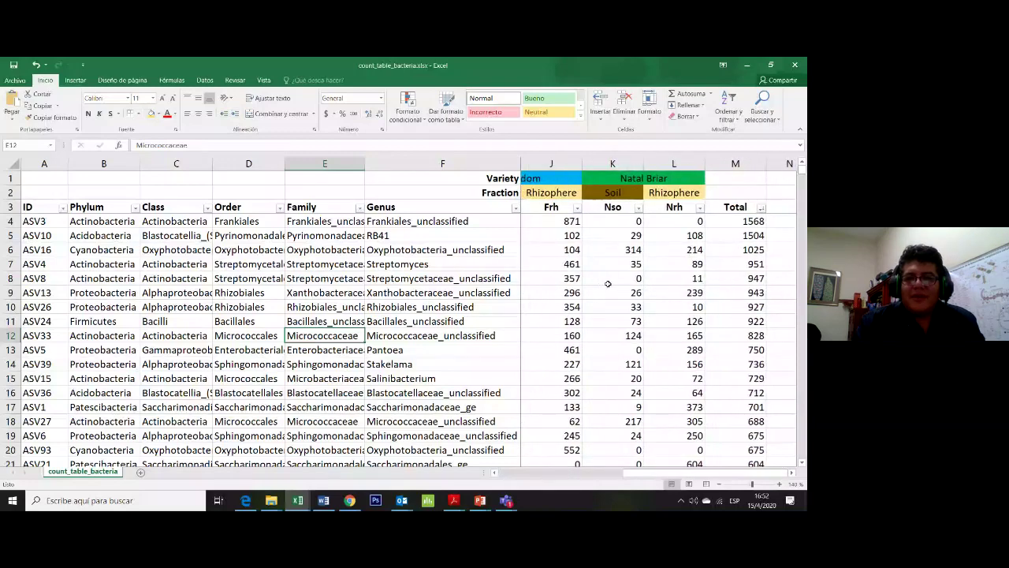
{"action": "scroll", "coordinate": [601, 288], "scroll_direction": "left", "scroll_amount": 5}
{"action": "scroll", "coordinate": [603, 286], "scroll_direction": "right", "scroll_amount": 4}
{"action": "left_click", "coordinate": [608, 284]}
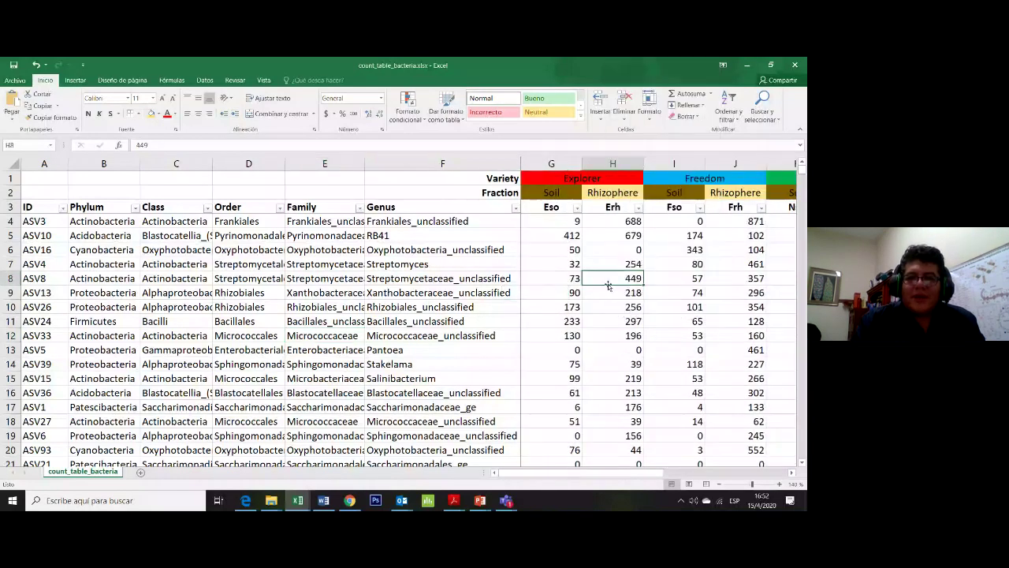
{"action": "left_click", "coordinate": [566, 221]}
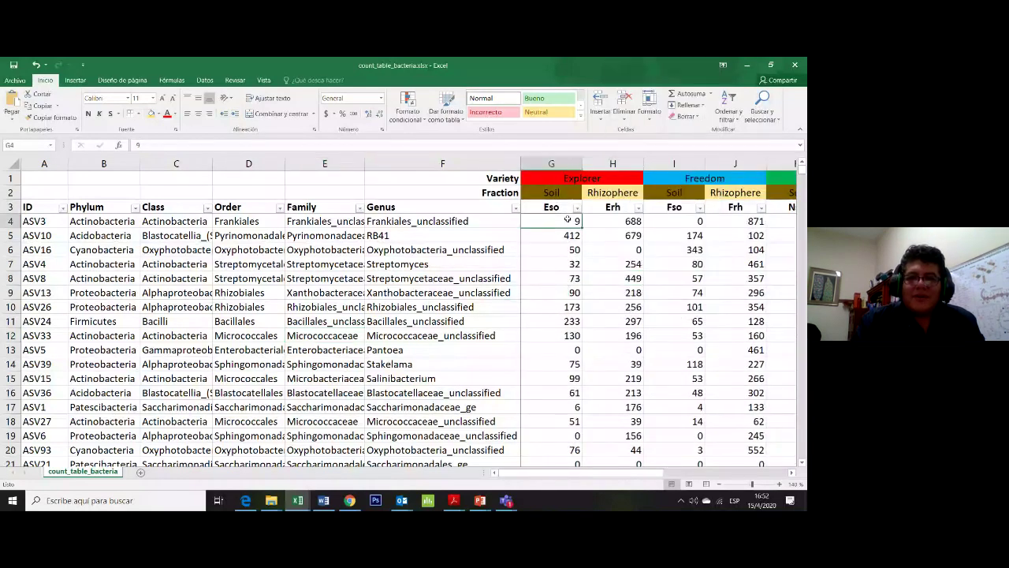
{"action": "left_click", "coordinate": [614, 221]}
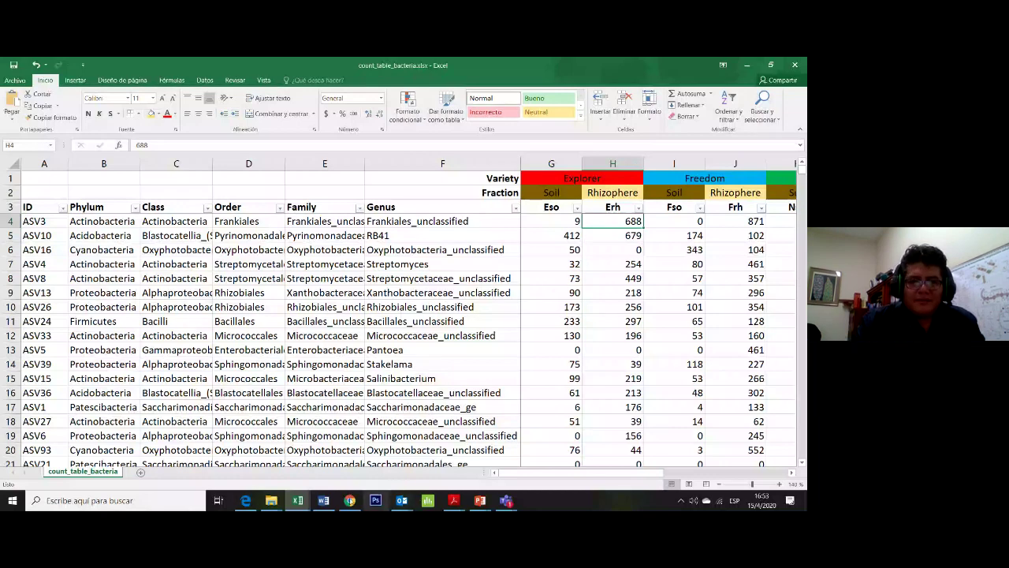
Step: Switch to the CHARLA CRISIS folder in File Explorer and open count_table_fungi.xlsx
{"action": "mouse_move", "coordinate": [271, 500]}
{"action": "left_click", "coordinate": [369, 467]}
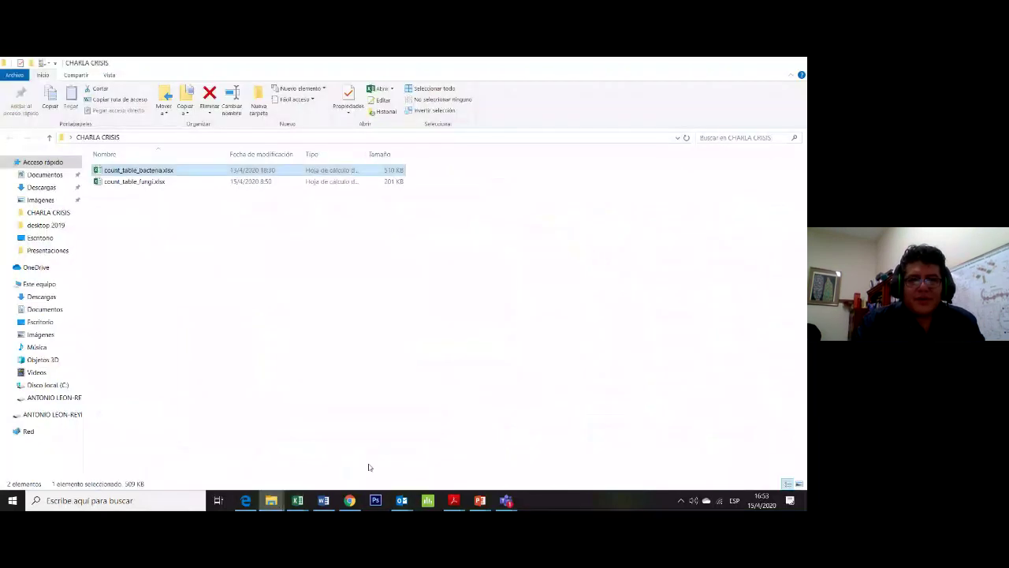
{"action": "double_click", "coordinate": [149, 181]}
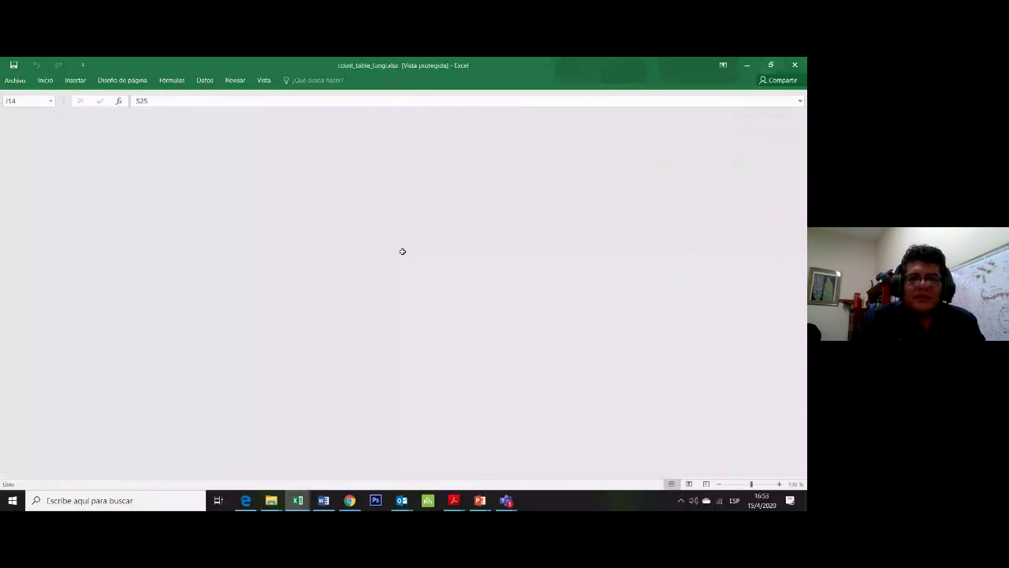
Step: Look through the fungi count table down to its last ASV row and return to the first records
{"action": "scroll", "coordinate": [412, 331], "scroll_direction": "down", "scroll_amount": 1}
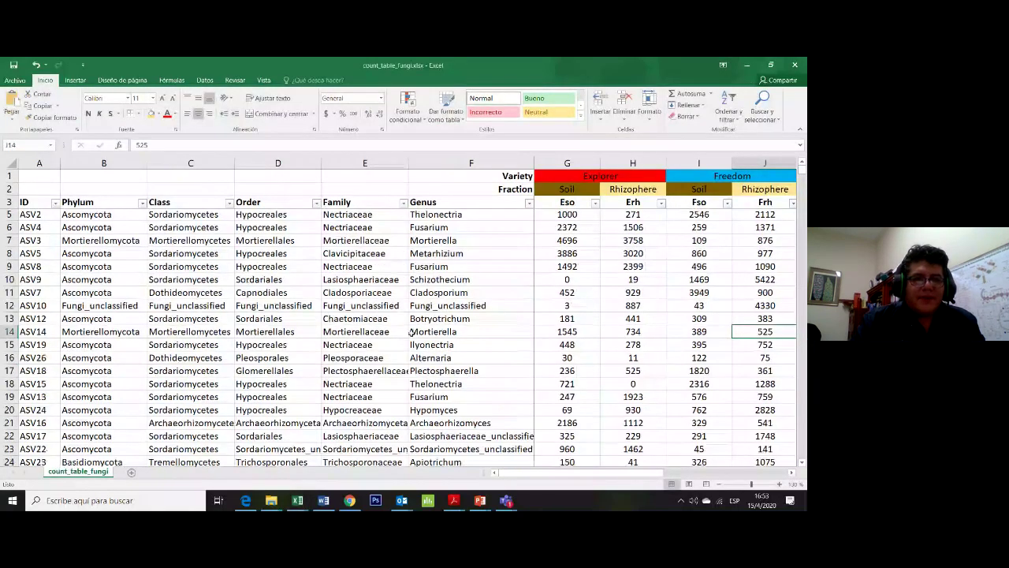
{"action": "scroll", "coordinate": [411, 331], "scroll_direction": "down", "scroll_amount": 20}
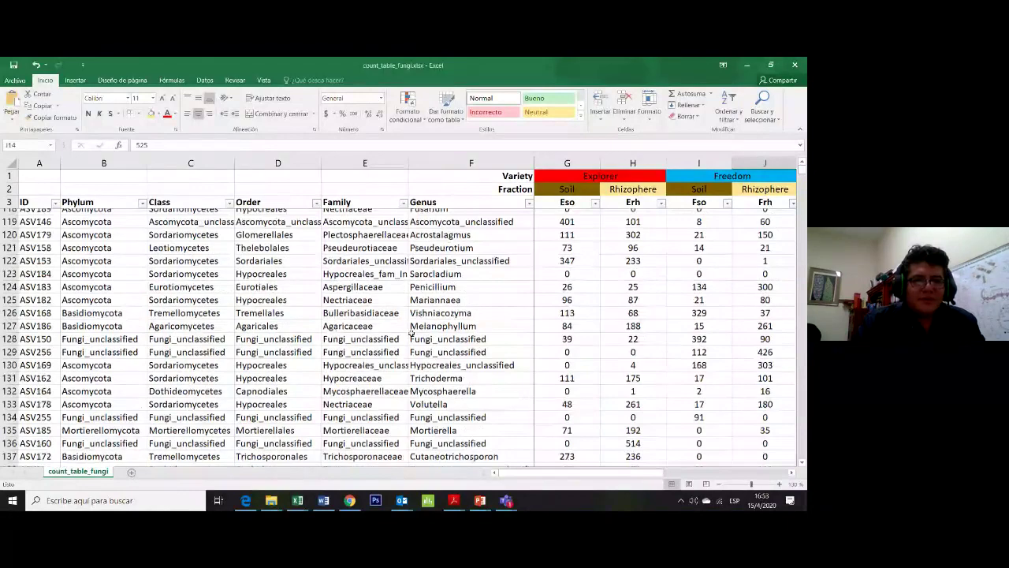
{"action": "scroll", "coordinate": [411, 331], "scroll_direction": "down", "scroll_amount": 20}
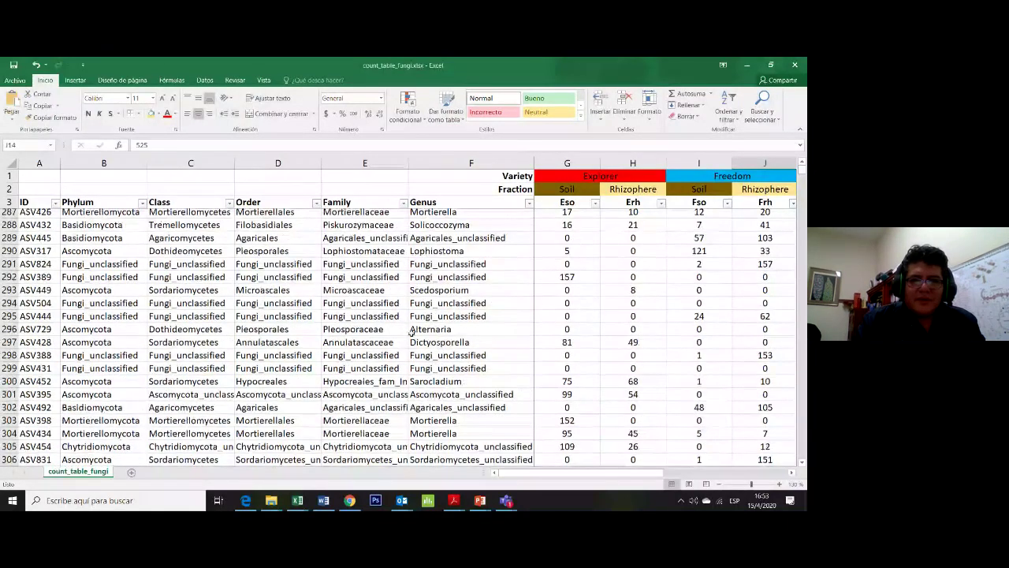
{"action": "scroll", "coordinate": [411, 331], "scroll_direction": "down", "scroll_amount": 20}
{"action": "scroll", "coordinate": [411, 332], "scroll_direction": "down", "scroll_amount": 20}
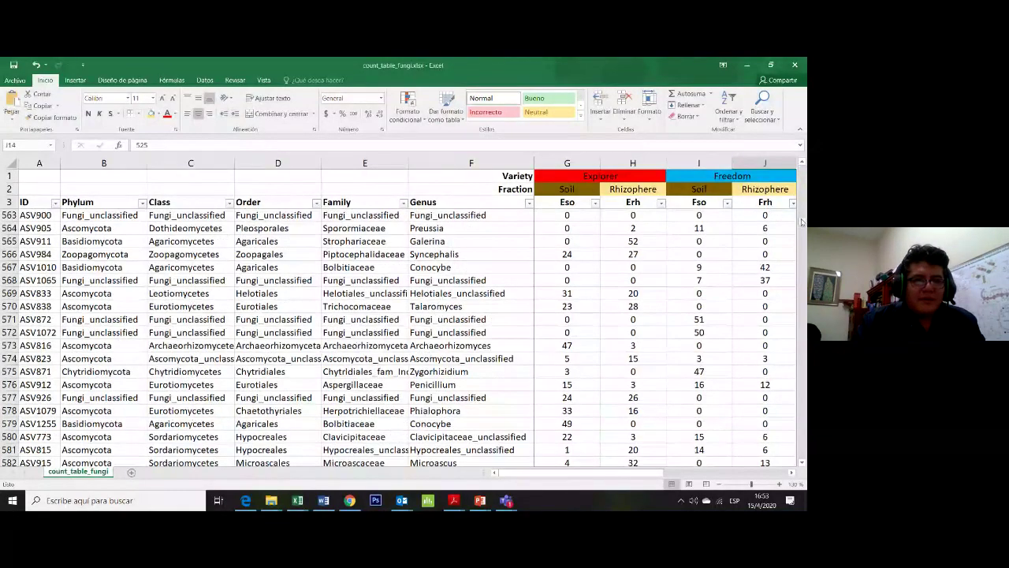
{"action": "left_click_drag", "start_coordinate": [801, 223], "coordinate": [778, 466]}
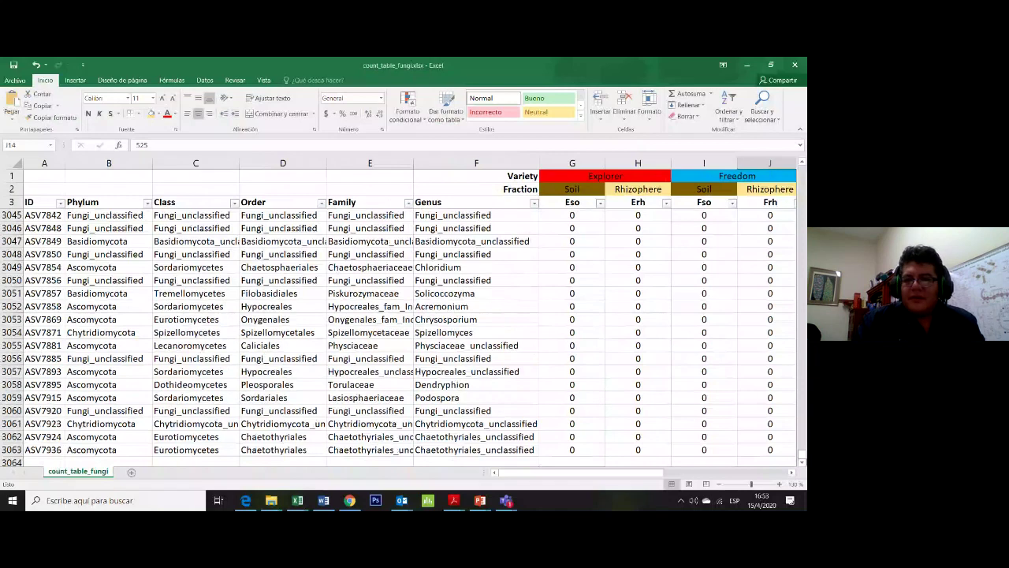
{"action": "left_click_drag", "start_coordinate": [802, 455], "coordinate": [801, 170]}
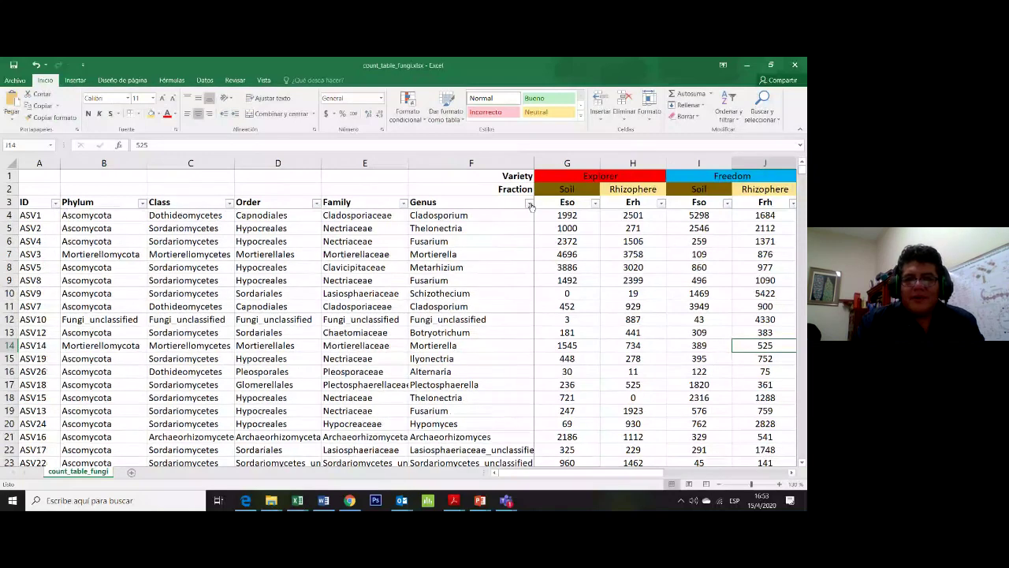
Step: Filter the Genus column of the fungi table to show only Trichoderma
{"action": "left_click", "coordinate": [528, 203]}
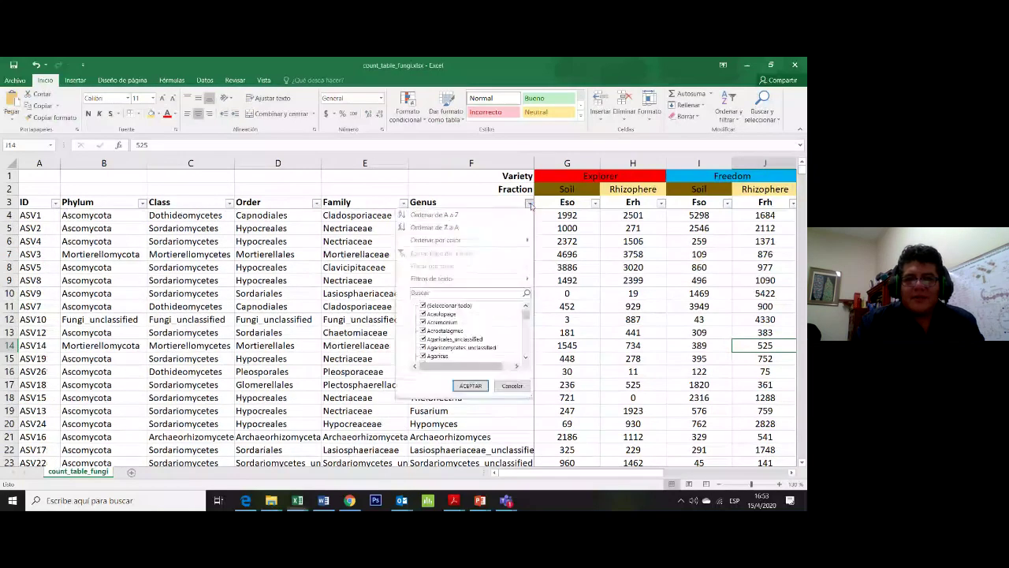
{"action": "left_click", "coordinate": [451, 291]}
{"action": "left_click", "coordinate": [423, 305]}
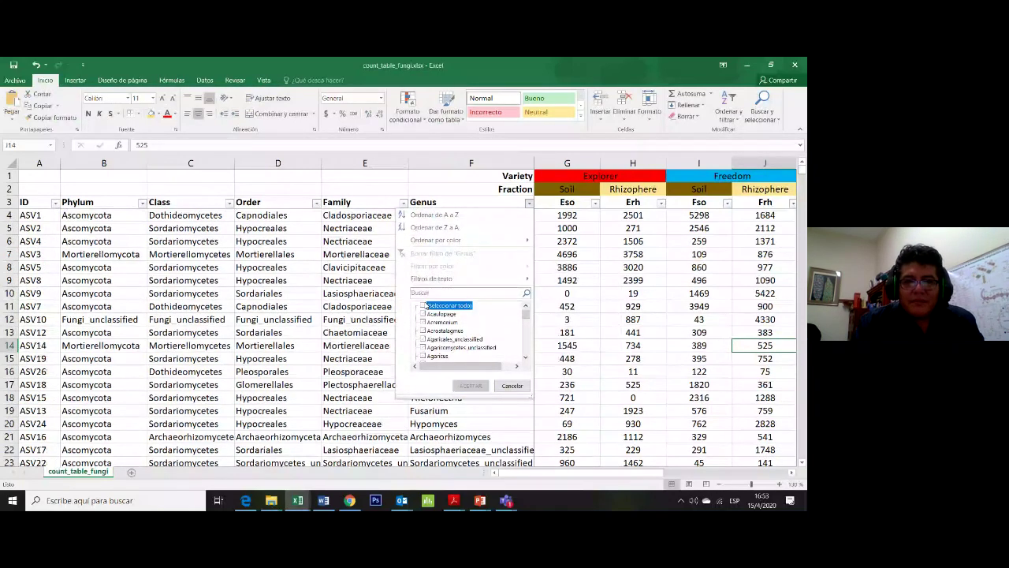
{"action": "type", "text": "Trichoderma"}
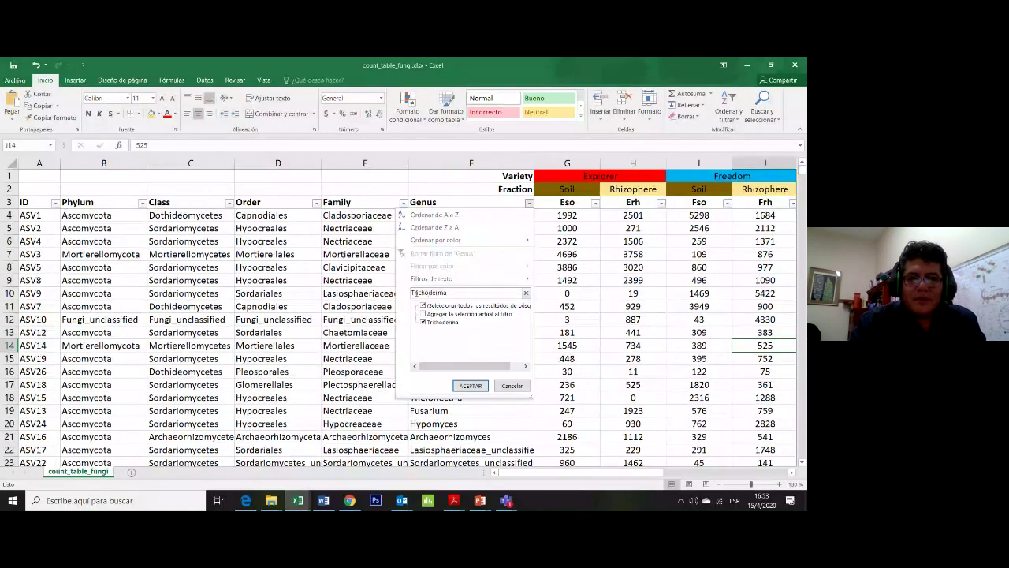
{"action": "key", "text": "Return"}
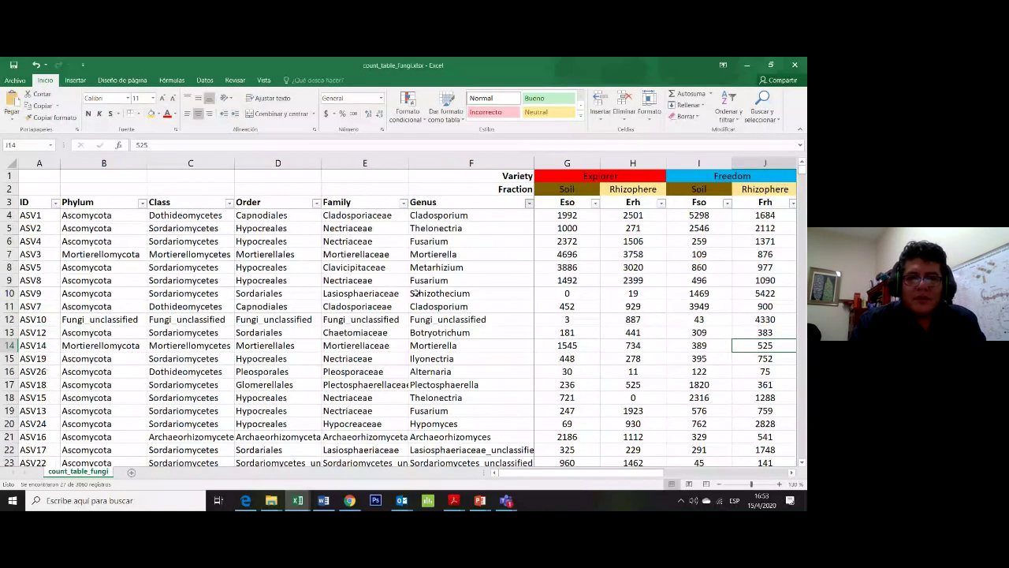
Step: Review the Trichoderma ASV rows and their counts in the Explorer and Freedom soil and rhizosphere samples
{"action": "scroll", "coordinate": [506, 305], "scroll_direction": "down", "scroll_amount": 2}
{"action": "scroll", "coordinate": [506, 305], "scroll_direction": "up", "scroll_amount": 1}
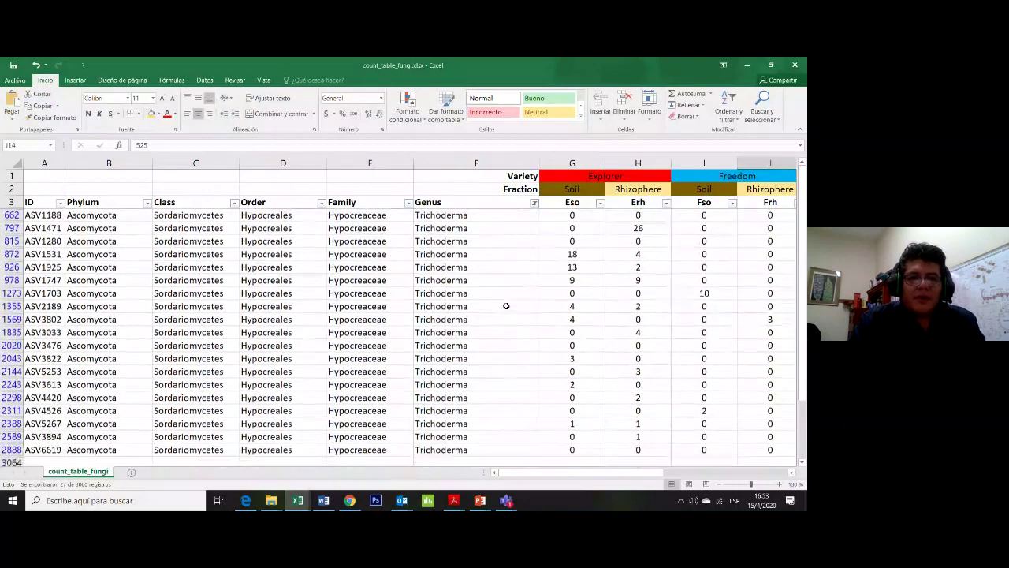
{"action": "scroll", "coordinate": [506, 305], "scroll_direction": "down", "scroll_amount": 2}
{"action": "scroll", "coordinate": [506, 305], "scroll_direction": "up", "scroll_amount": 4}
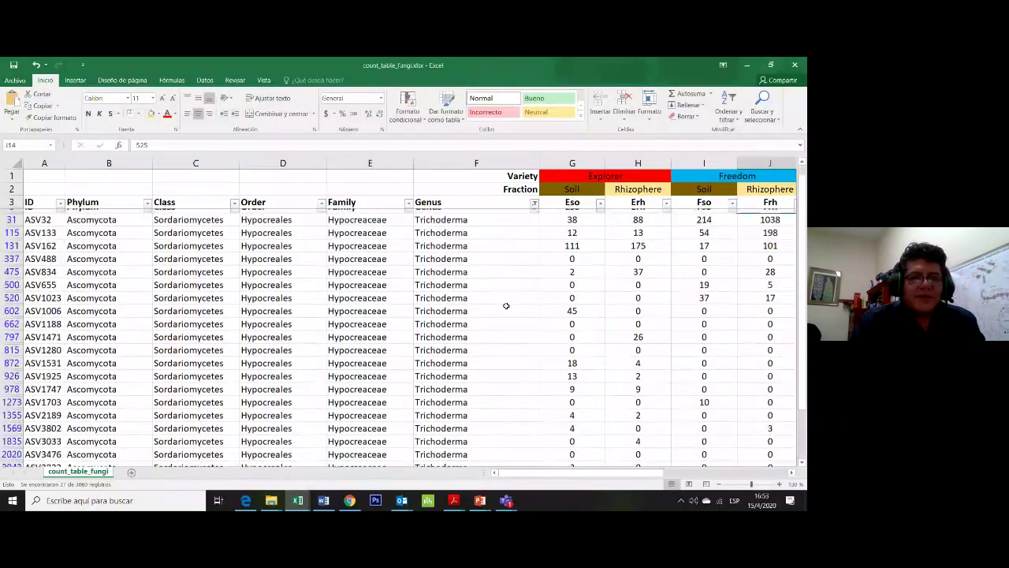
{"action": "scroll", "coordinate": [443, 266], "scroll_direction": "down", "scroll_amount": 2}
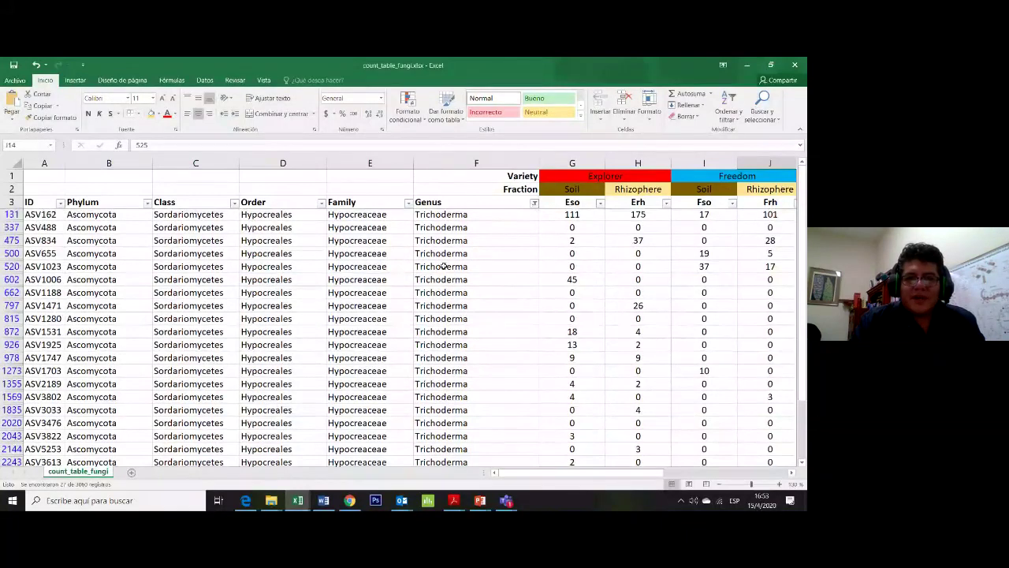
{"action": "scroll", "coordinate": [444, 266], "scroll_direction": "up", "scroll_amount": 2}
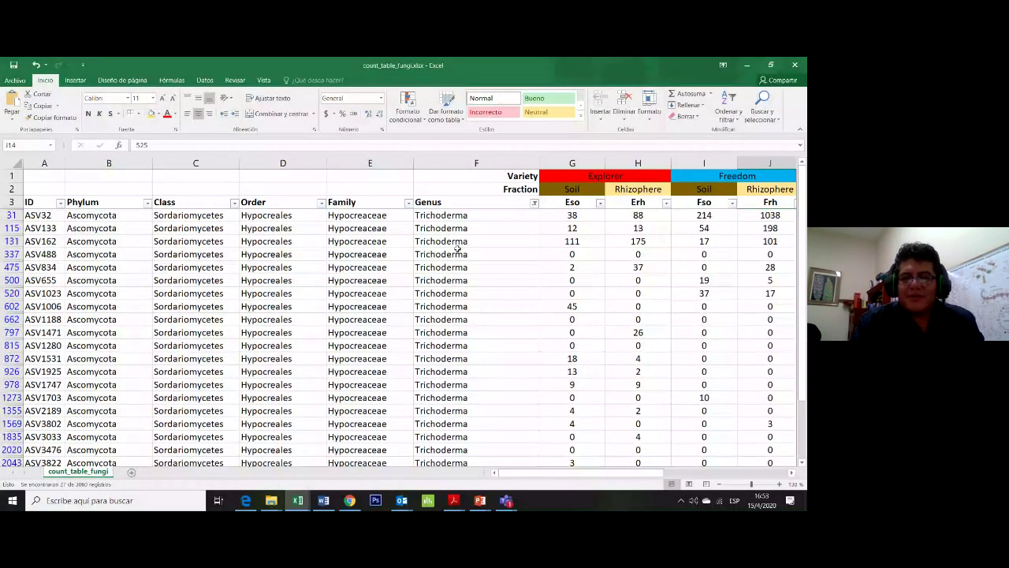
{"action": "scroll", "coordinate": [503, 250], "scroll_direction": "up", "scroll_amount": 1}
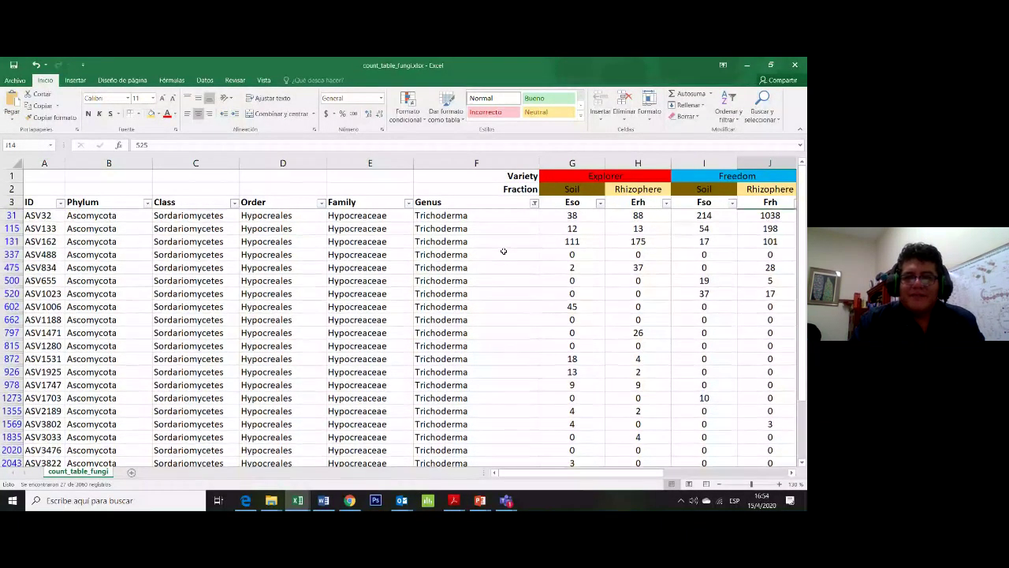
Step: Examine the Natal Briar soil and rhizosphere counts and totals for the Trichoderma ASVs, and return to the Explorer columns
{"action": "scroll", "coordinate": [503, 251], "scroll_direction": "up", "scroll_amount": 2}
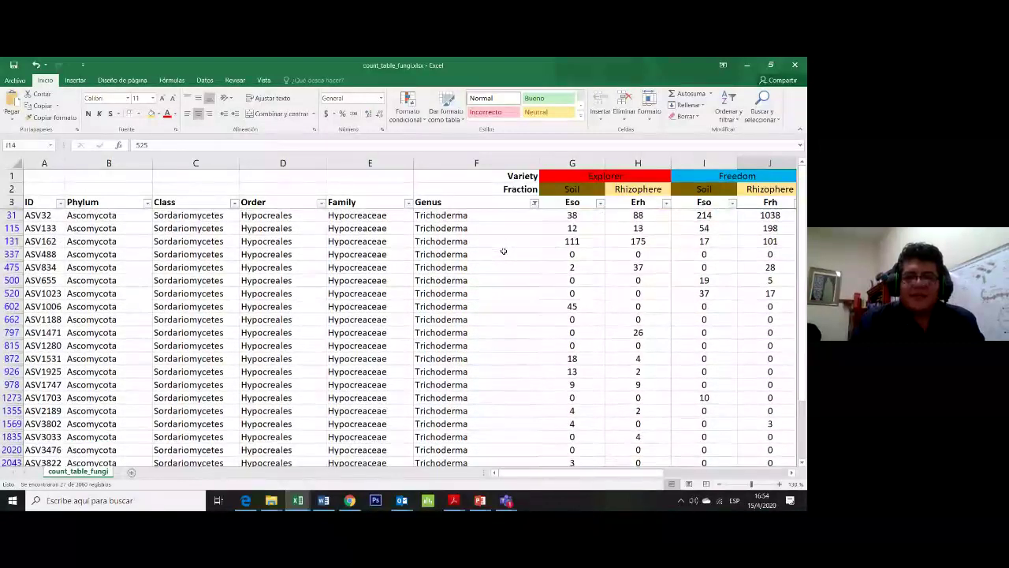
{"action": "left_click_drag", "start_coordinate": [629, 473], "coordinate": [752, 478]}
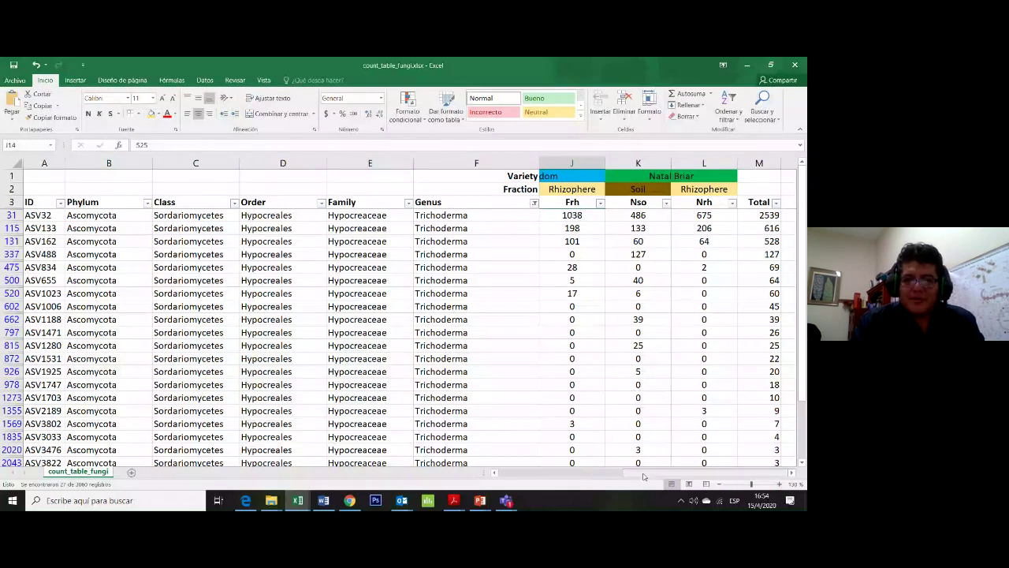
{"action": "left_click_drag", "start_coordinate": [643, 476], "coordinate": [516, 472]}
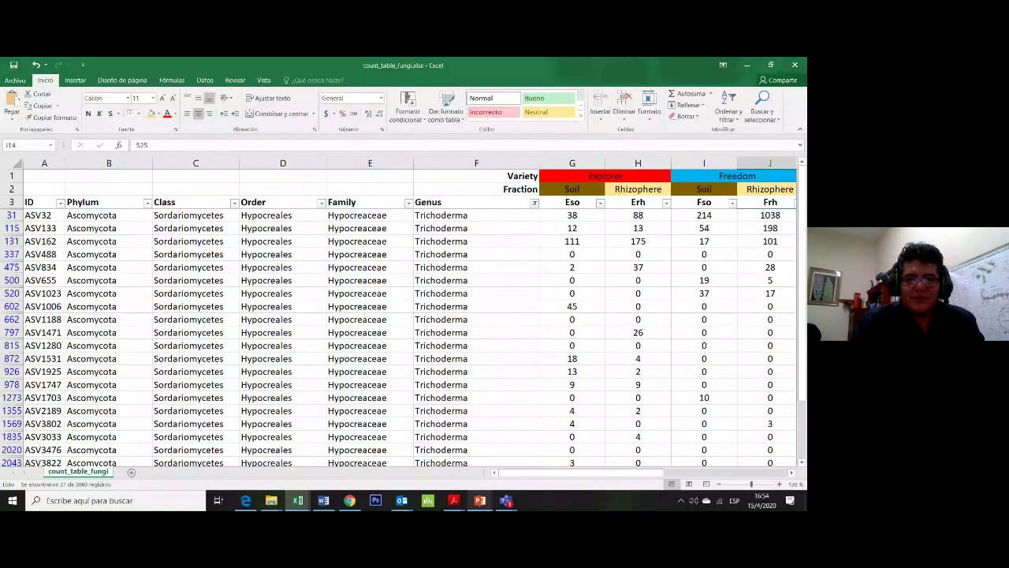
Step: Switch to the Estrategias alternativas para el manejo en CRISIS presentation in PowerPoint, start the slide show from slide 46 and advance to the BACTERIAS slide
{"action": "left_click", "coordinate": [480, 500]}
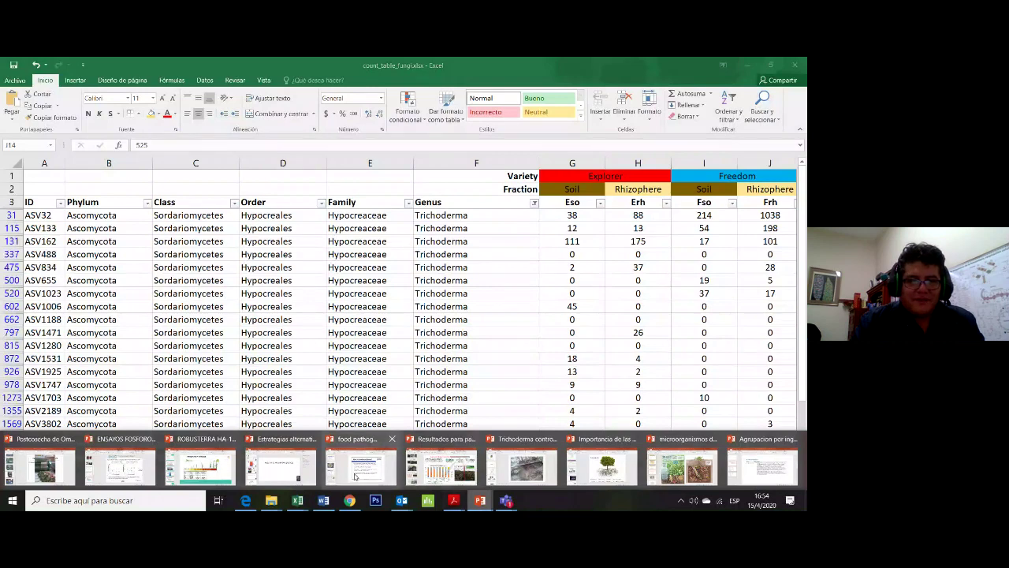
{"action": "left_click", "coordinate": [280, 457]}
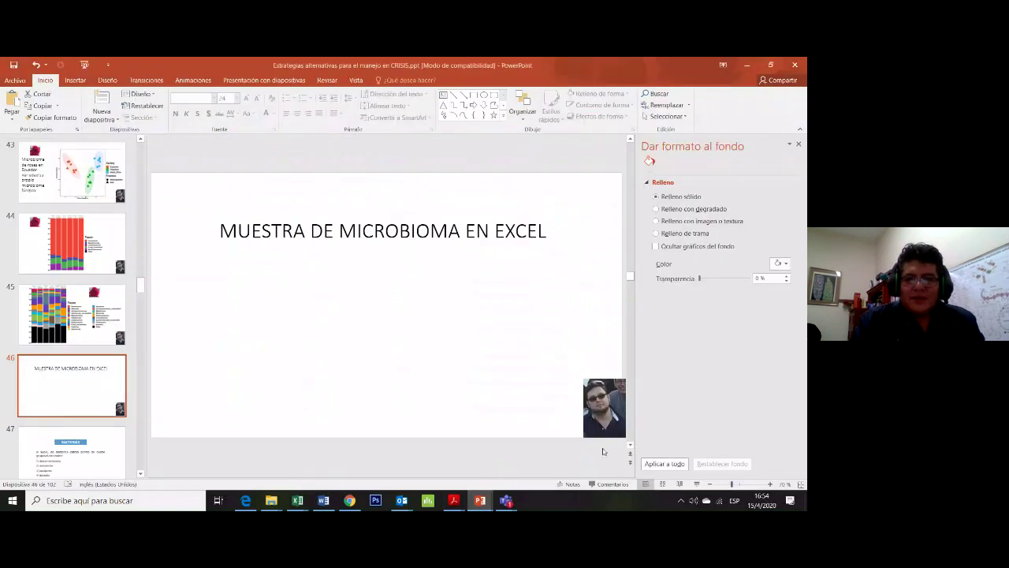
{"action": "left_click", "coordinate": [696, 484]}
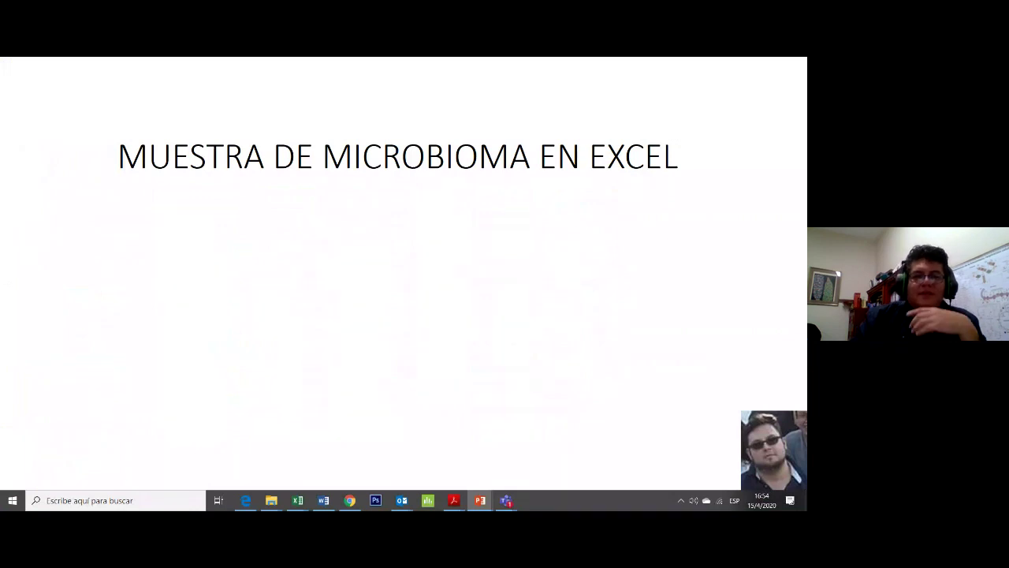
{"action": "key", "text": "Right"}
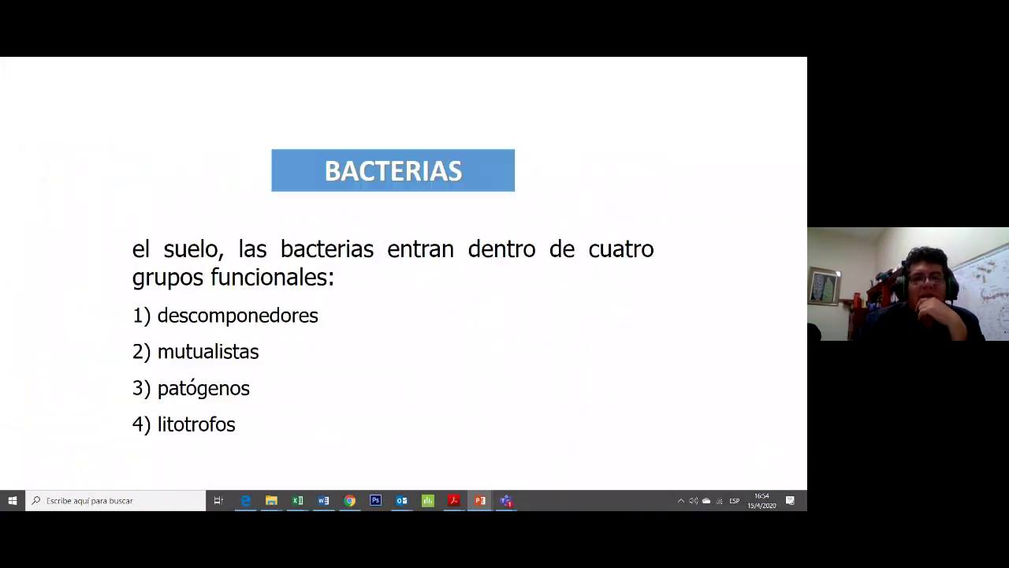